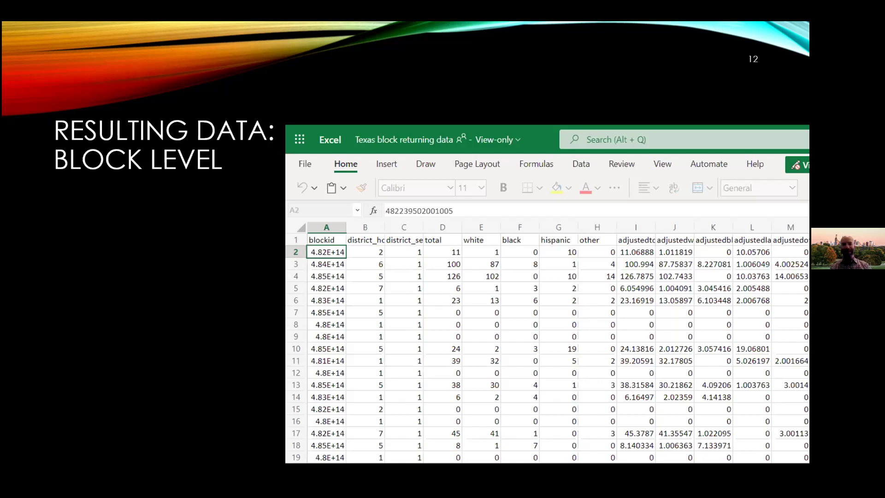
# Advance to the 'Resulting Data: District Level' slide and bring the Wisconsin results workbook forward
pyautogui.press('Right')
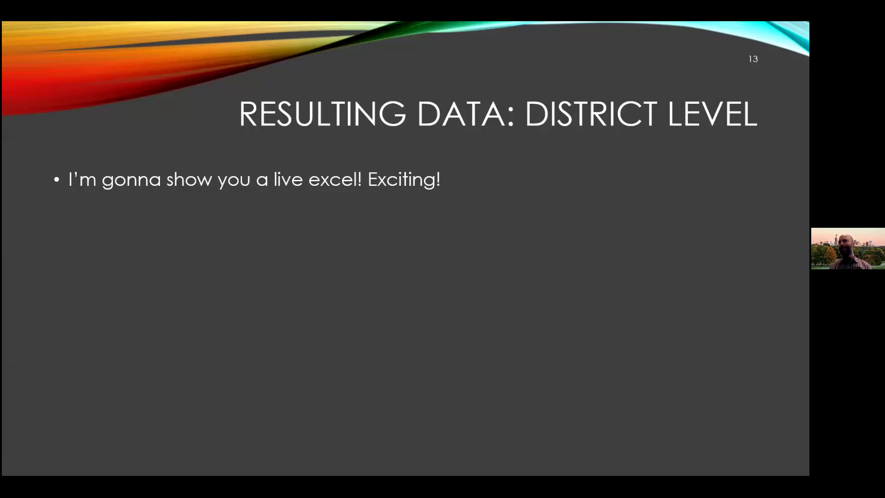
pyautogui.hotkey('alt', 'Tab')
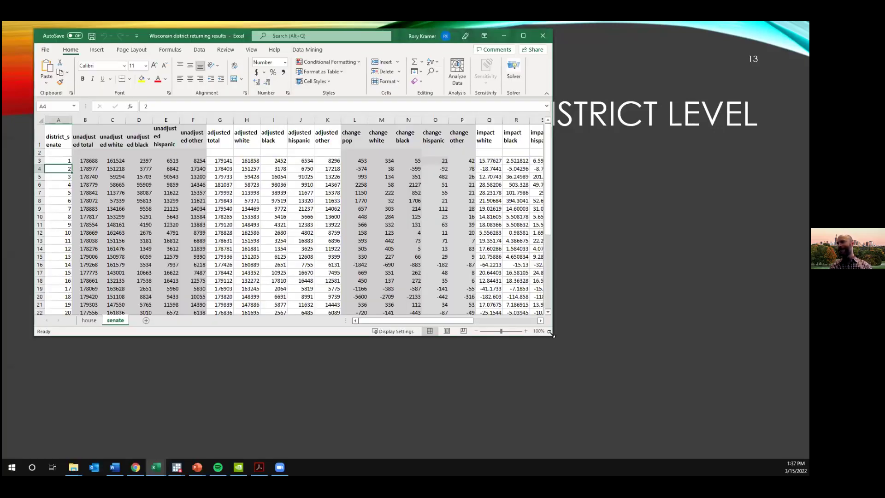
# Enlarge the workbook window, zoom the senate sheet to 124%, and return to row 1
pyautogui.moveTo(552, 334); pyautogui.dragTo(748, 441)
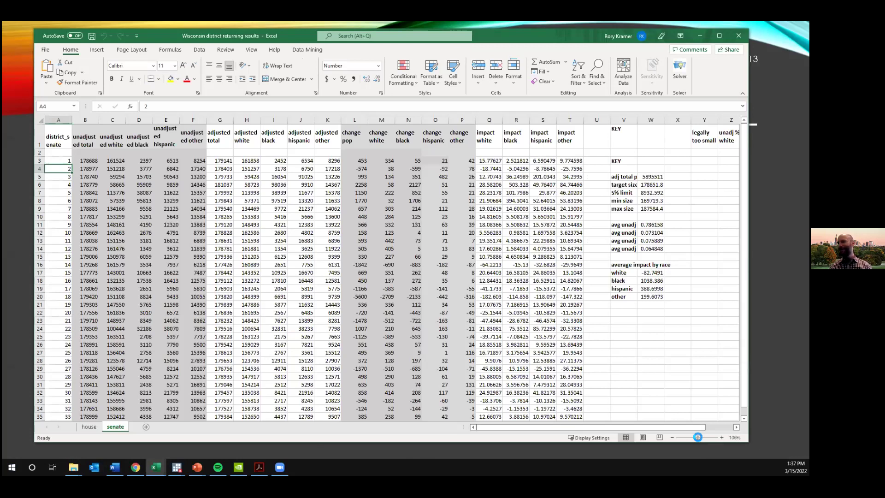
pyautogui.moveTo(698, 437); pyautogui.dragTo(700, 437)
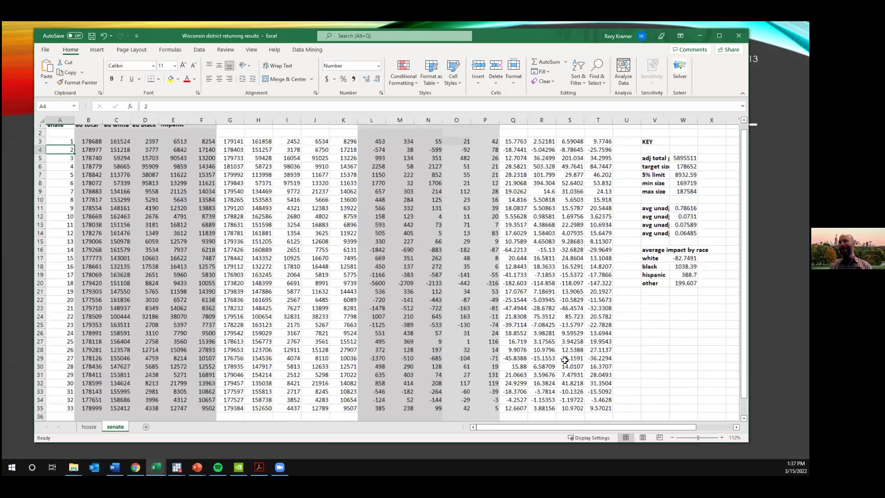
pyautogui.scroll(1, 300, 330)
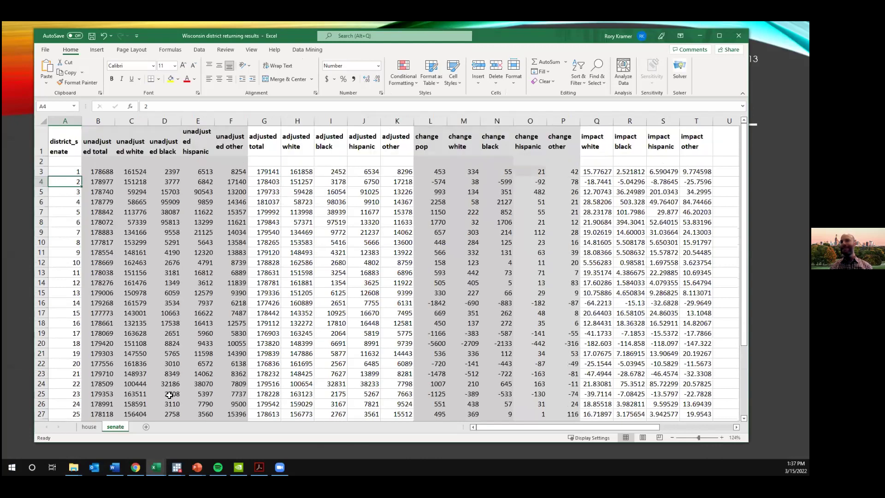
# On the house sheet at A1, highlight the district numbers and unadjusted population headers B1:F1
pyautogui.click(89, 427)
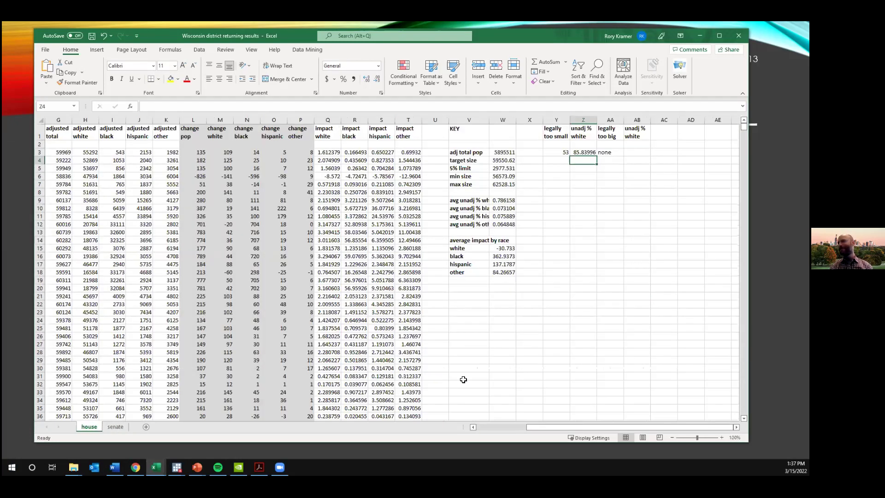
pyautogui.hscroll(-2, 696, 438)
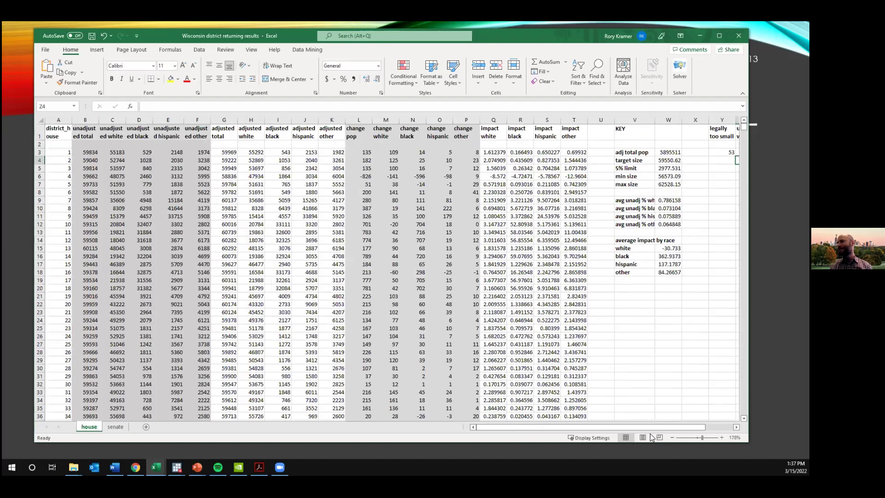
pyautogui.hscroll(-5, 259, 297)
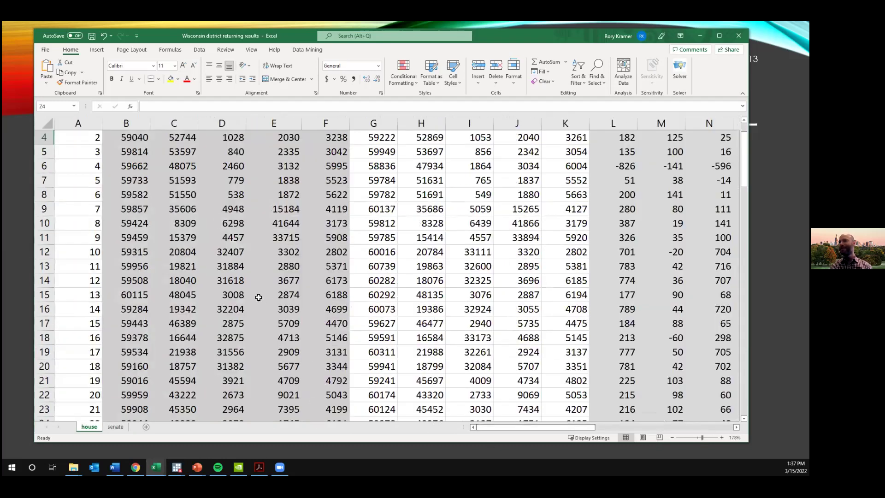
pyautogui.scroll(1, 258, 297)
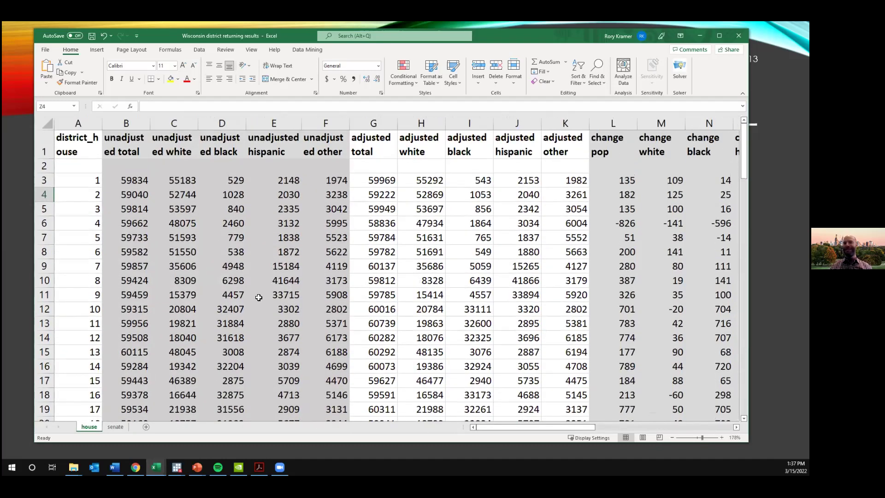
pyautogui.moveTo(72, 143); pyautogui.dragTo(69, 311)
pyautogui.moveTo(121, 146); pyautogui.dragTo(305, 152)
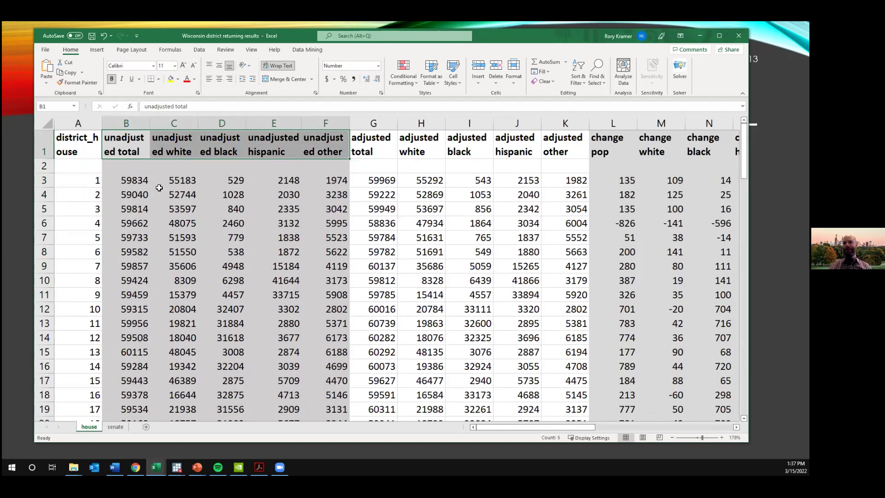
# Walk through district 1's unadjusted values in B3 and C3, the adjusted headers, and G3
pyautogui.click(135, 184)
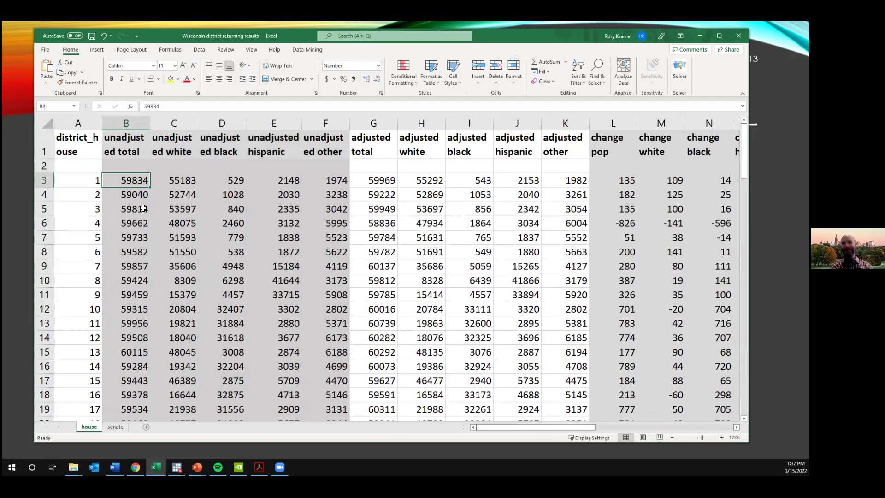
pyautogui.click(178, 184)
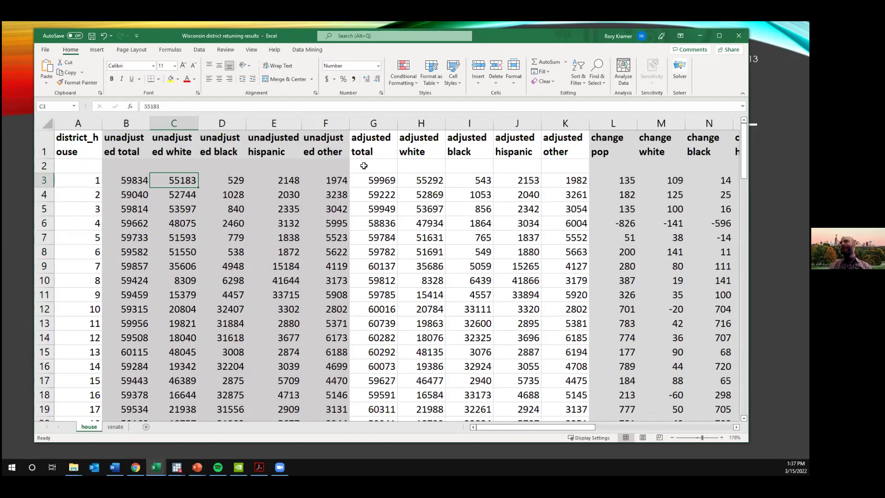
pyautogui.click(369, 149)
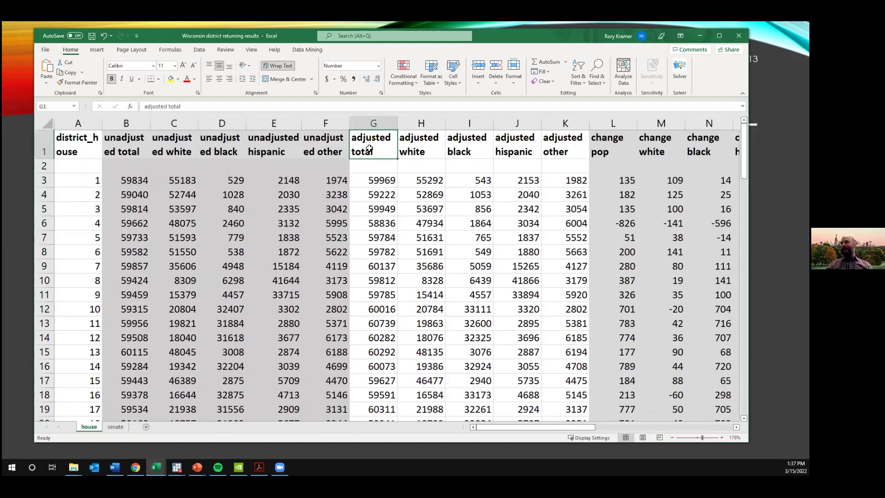
pyautogui.click(553, 154)
pyautogui.click(379, 183)
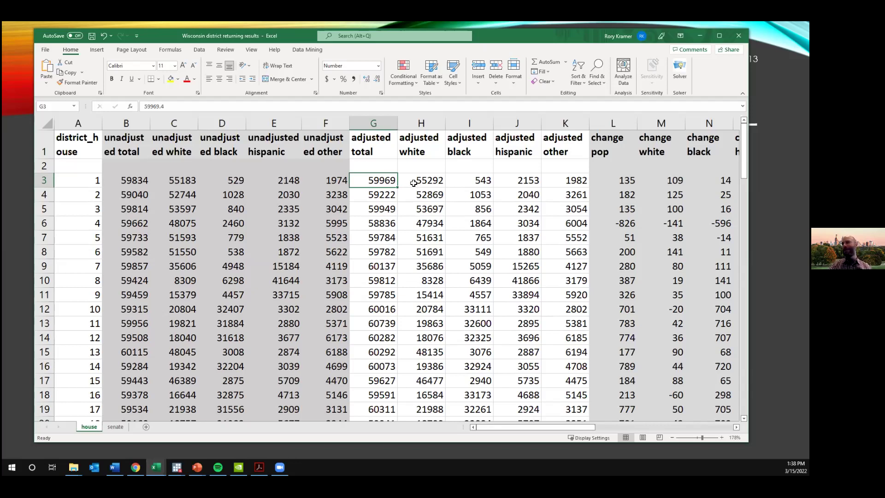
# Review district 1's adjusted race counts in H3:K3 and its population change in L3
pyautogui.moveTo(414, 183); pyautogui.dragTo(571, 180)
pyautogui.click(605, 179)
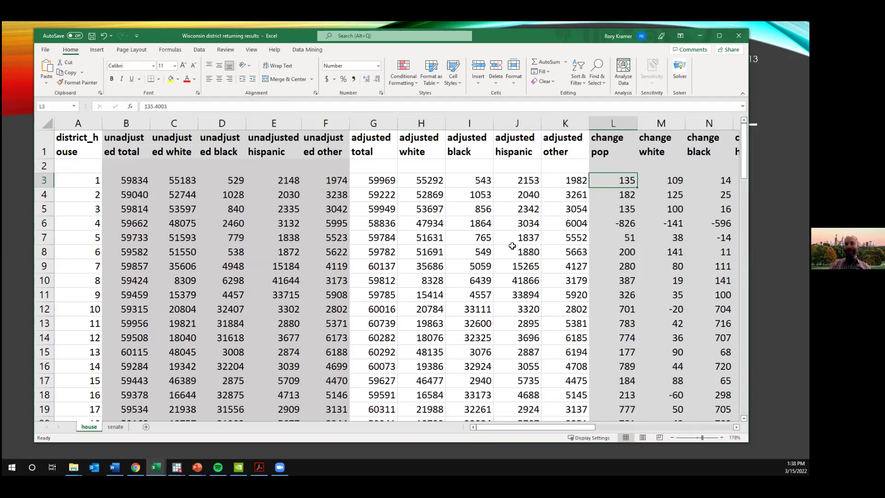
pyautogui.press('Right')
pyautogui.press('Right')
pyautogui.press('Right')
pyautogui.press('Right')
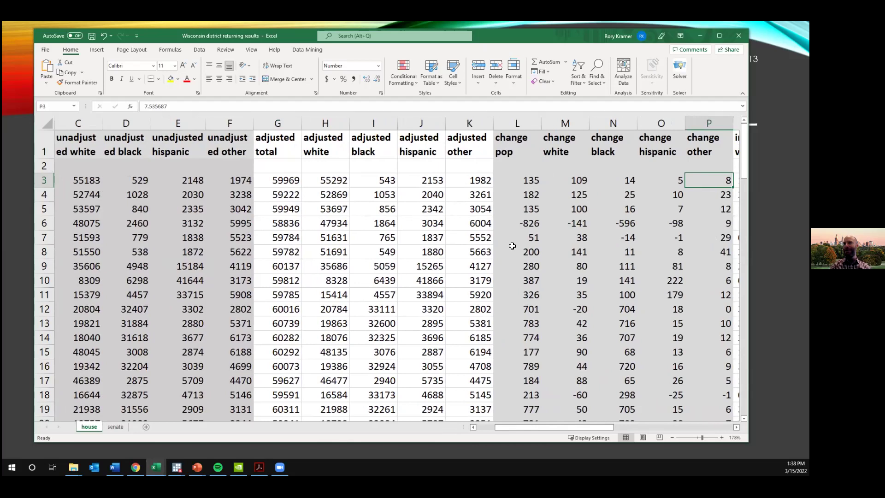
# Select district 1's change values L3:P3, then bring the impact columns and KEY into view
pyautogui.hotkey('shift', 'Left')
pyautogui.hotkey('shift', 'Left')
pyautogui.hotkey('shift', 'Left')
pyautogui.hotkey('shift', 'Left')
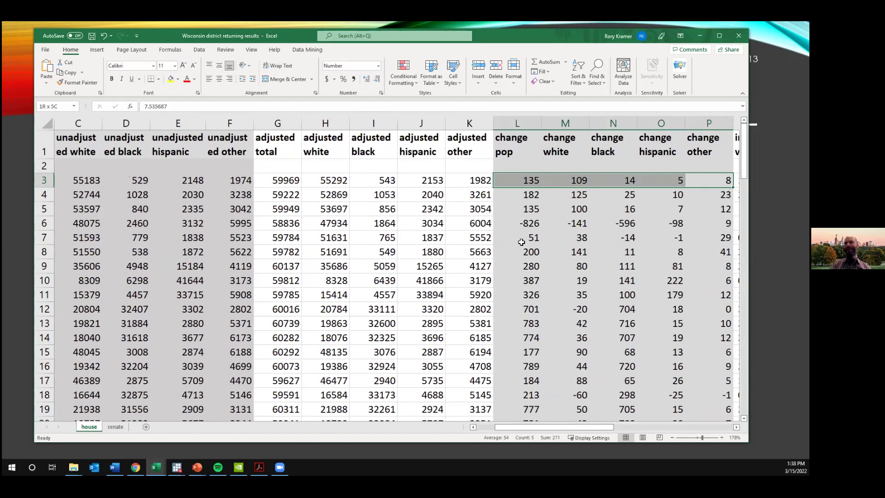
pyautogui.press('Right')
pyautogui.press('Right')
pyautogui.press('Right')
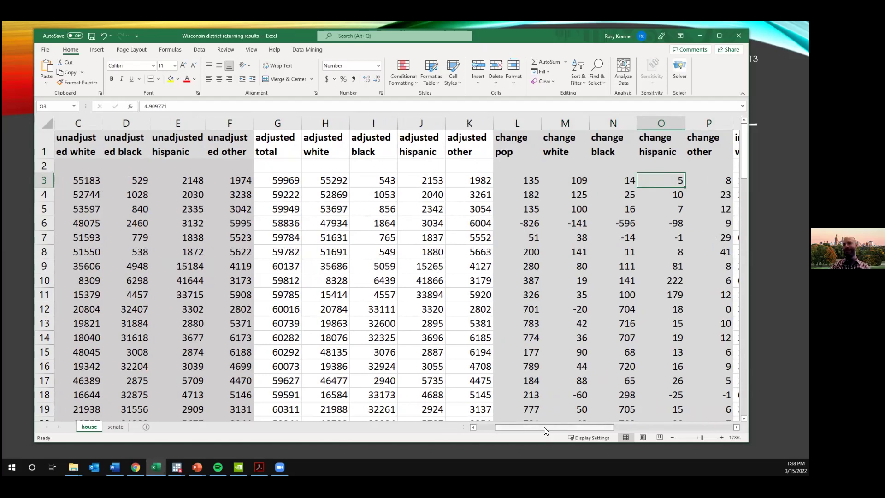
pyautogui.moveTo(544, 427); pyautogui.dragTo(603, 425)
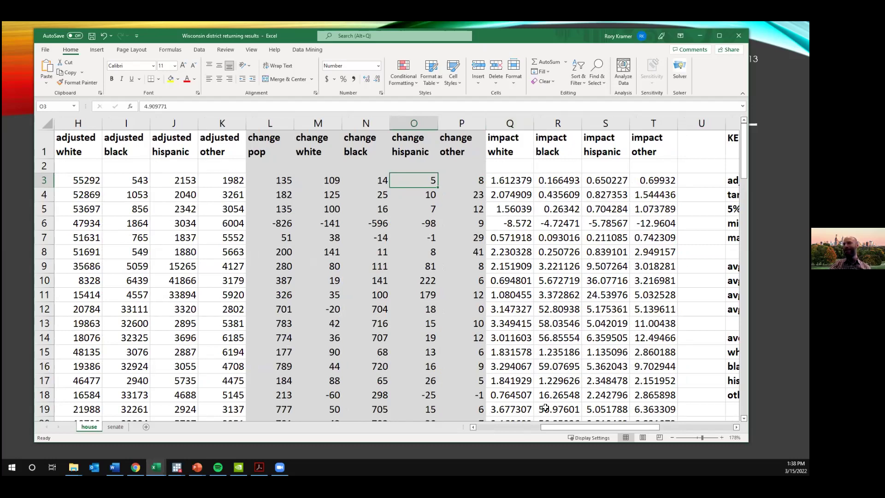
pyautogui.moveTo(554, 425); pyautogui.dragTo(610, 425)
# Review the W18 average impact and the adj total pop, target size, 5% limit and min size formulas
pyautogui.click(636, 393)
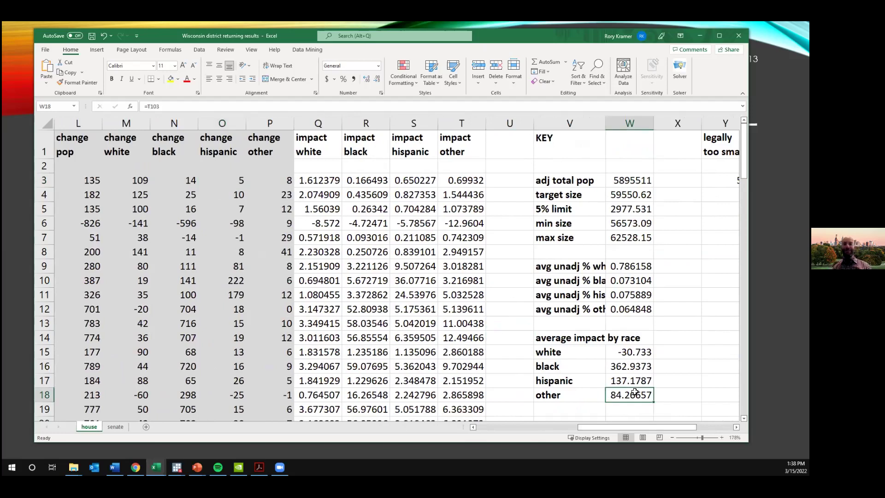
pyautogui.press('Up')
pyautogui.press('Up')
pyautogui.press('Up')
pyautogui.press('Up')
pyautogui.press('Up')
pyautogui.press('Up')
pyautogui.press('Up')
pyautogui.press('Up')
pyautogui.press('Up')
pyautogui.press('Up')
pyautogui.press('Up')
pyautogui.press('Up')
pyautogui.press('Up')
pyautogui.press('Up')
pyautogui.press('Up')
pyautogui.press('Up')
pyautogui.press('Up')
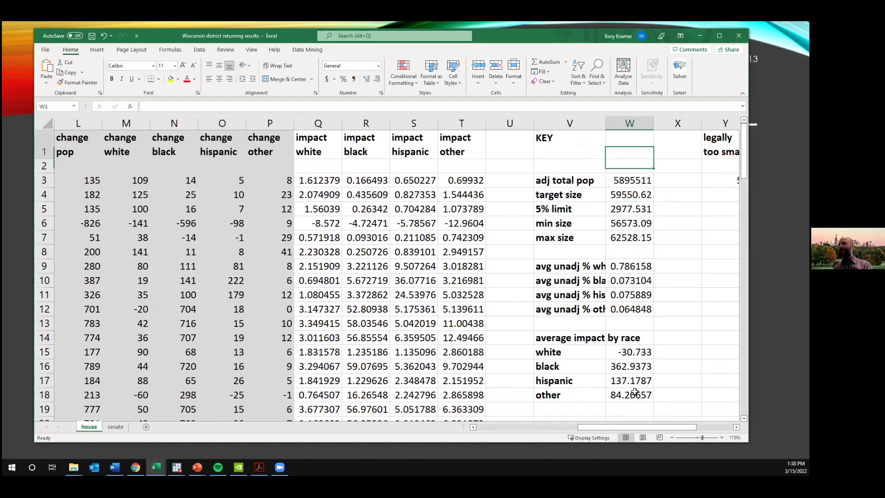
pyautogui.press('Down')
pyautogui.press('Down')
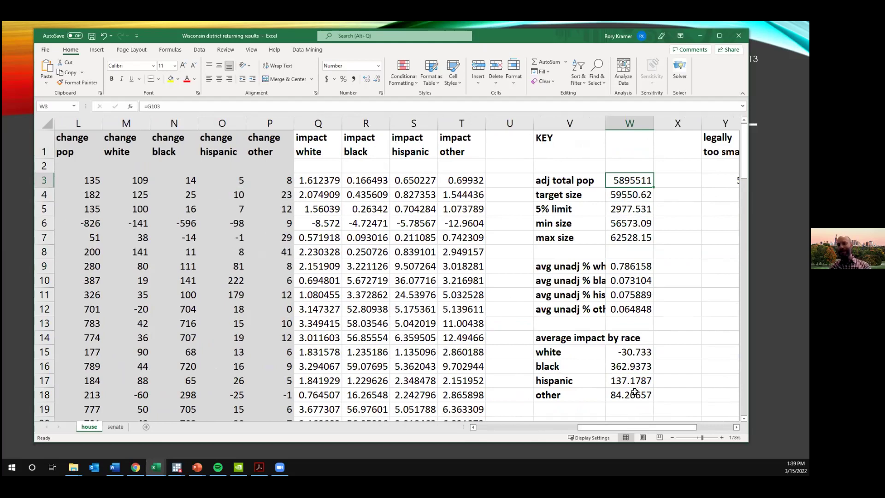
pyautogui.press('Down')
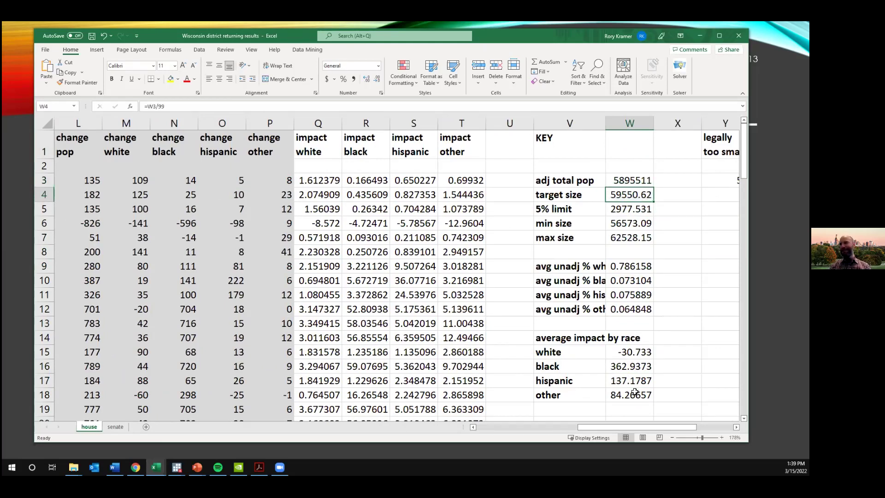
pyautogui.press('Down')
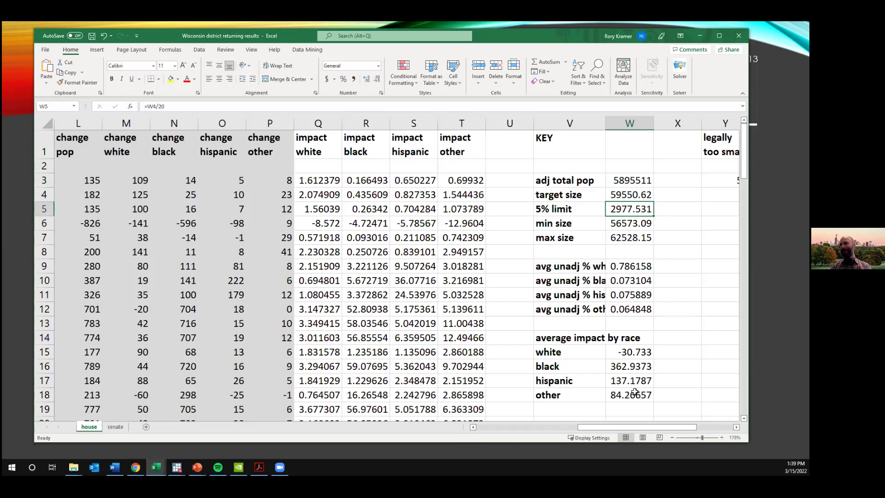
pyautogui.press('Down')
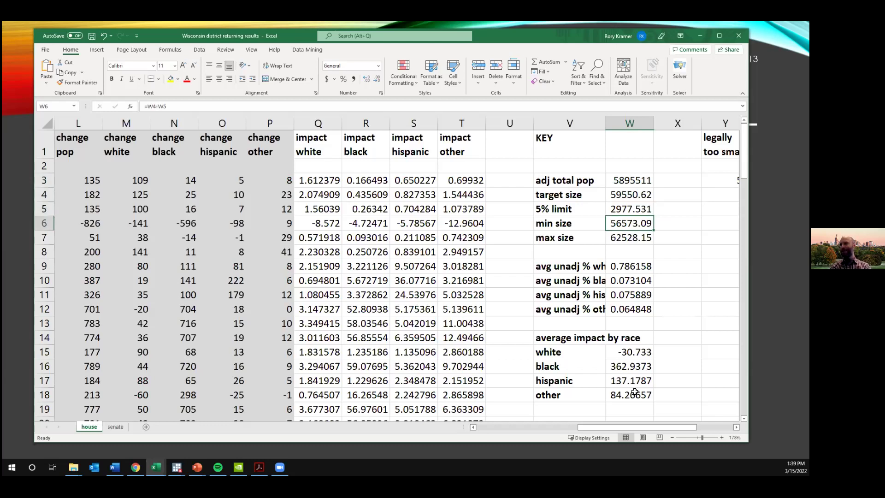
# Fix the 'other' average impact formula in W18 to =T103, undoing the stray W6 reference
pyautogui.doubleClick(635, 392)
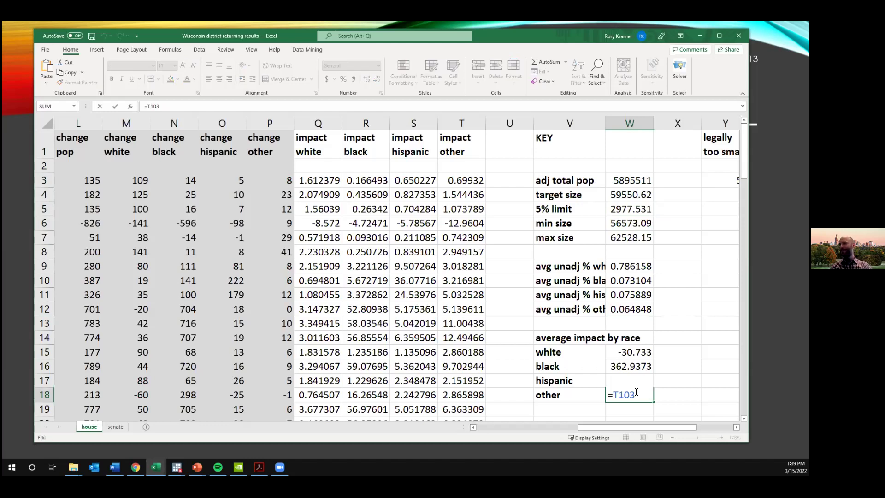
pyautogui.write('=')
pyautogui.click(613, 223)
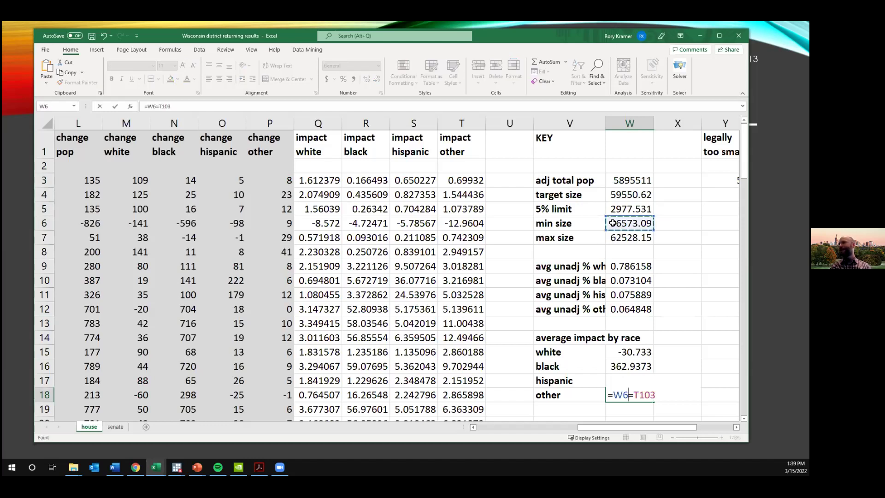
pyautogui.hotkey('ctrl', 'z')
pyautogui.press('Return')
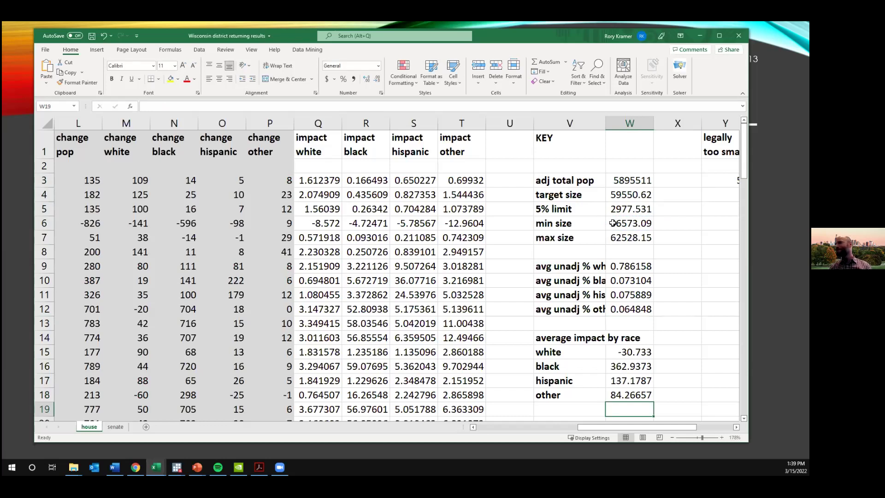
# Check the min/max size and average share values, then select the four race impact averages W15:W18
pyautogui.click(613, 223)
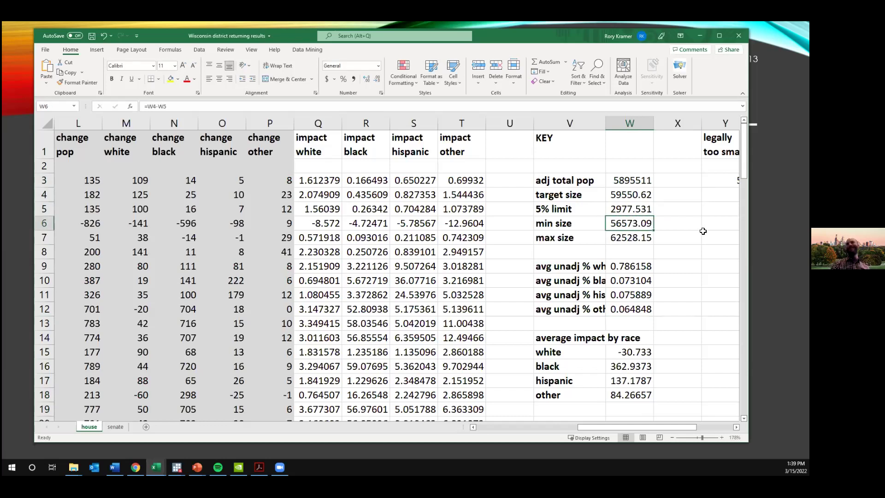
pyautogui.press('Down')
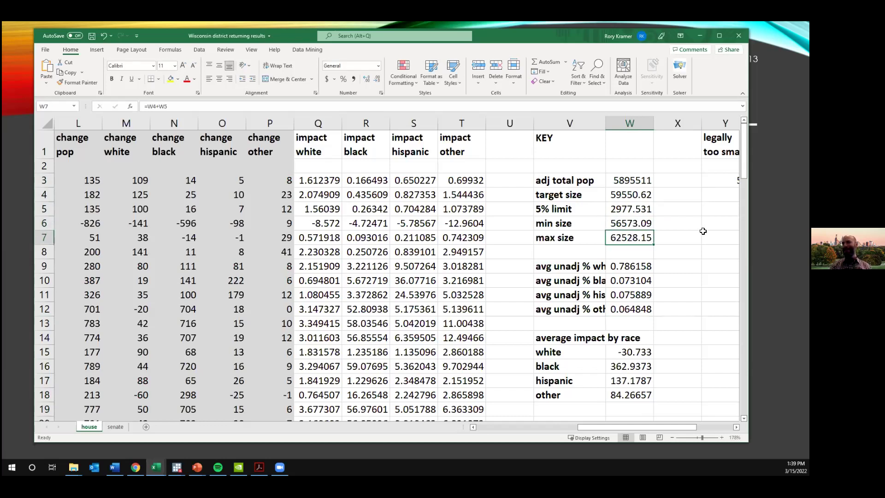
pyautogui.press('Down')
pyautogui.press('Down')
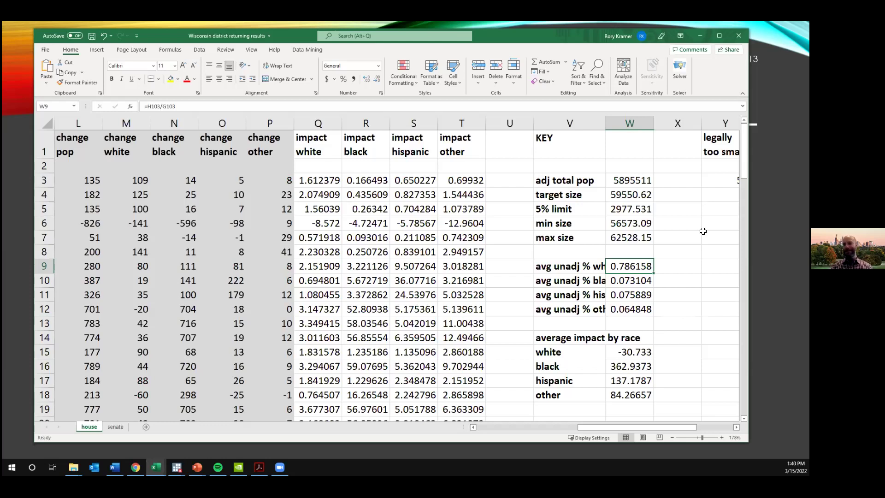
pyautogui.press('Down')
pyautogui.press('Down')
pyautogui.press('Down')
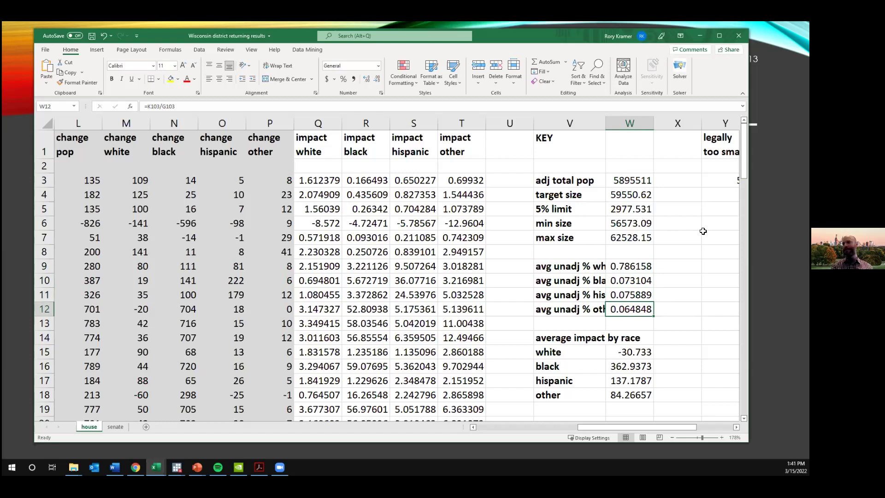
pyautogui.press('Return')
pyautogui.press('Down')
pyautogui.press('Down')
pyautogui.press('Down')
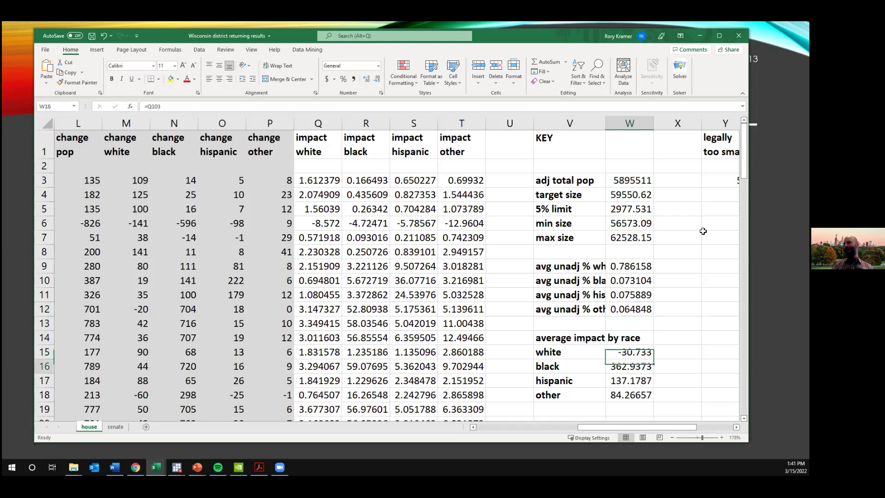
pyautogui.press('Up')
pyautogui.hotkey('shift', 'Down')
pyautogui.hotkey('shift', 'Down')
pyautogui.hotkey('shift', 'Down')
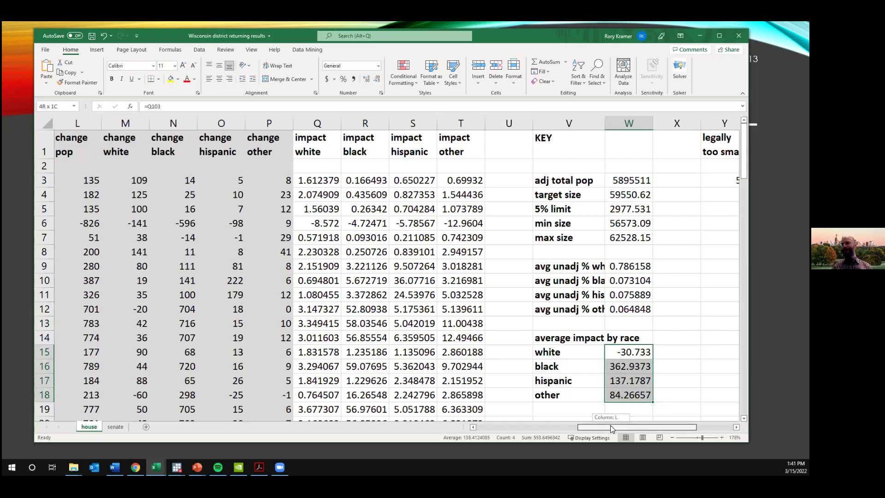
pyautogui.moveTo(611, 425); pyautogui.dragTo(654, 422)
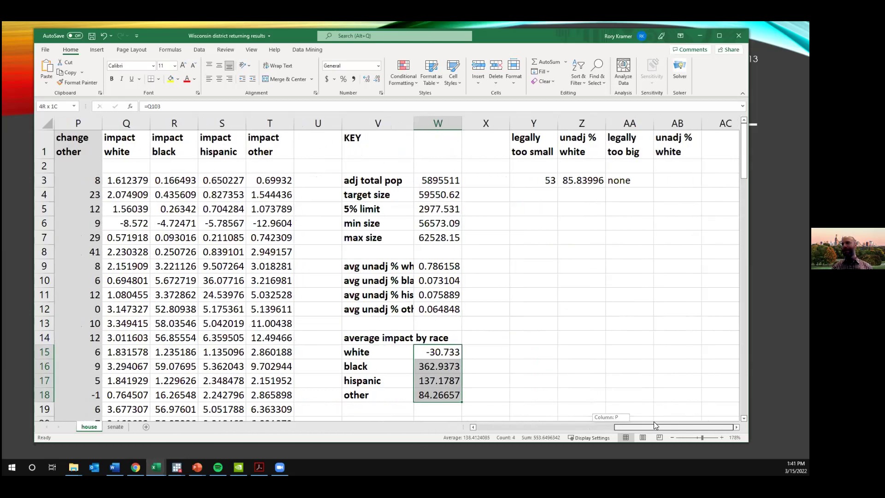
pyautogui.click(534, 179)
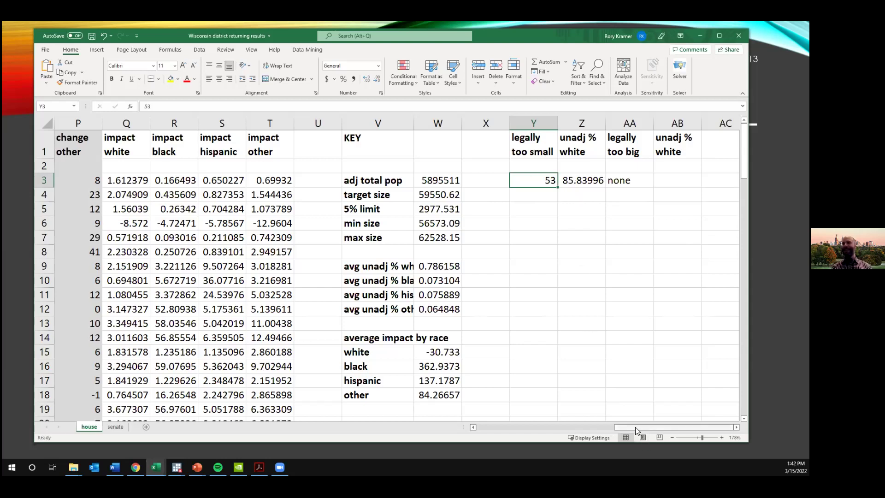
pyautogui.moveTo(635, 427); pyautogui.dragTo(443, 421)
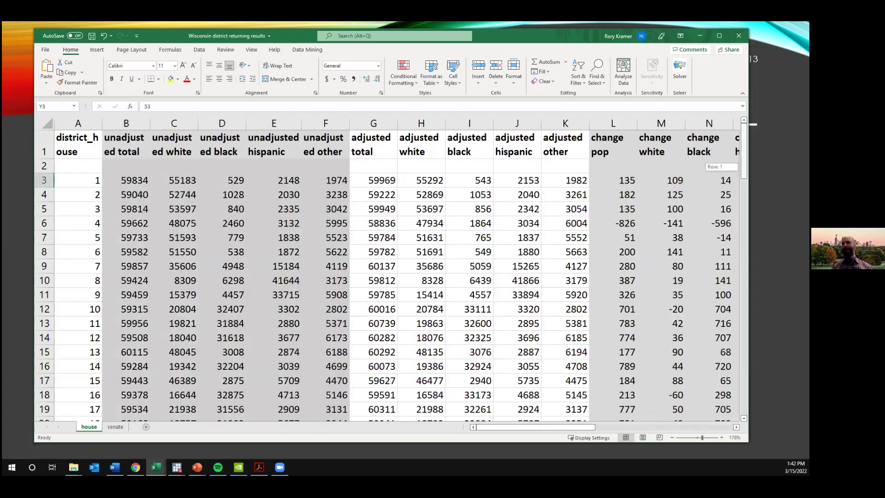
# Scroll to district 53 on the house sheet and inspect its adjusted total and population change
pyautogui.moveTo(744, 150); pyautogui.dragTo(744, 273)
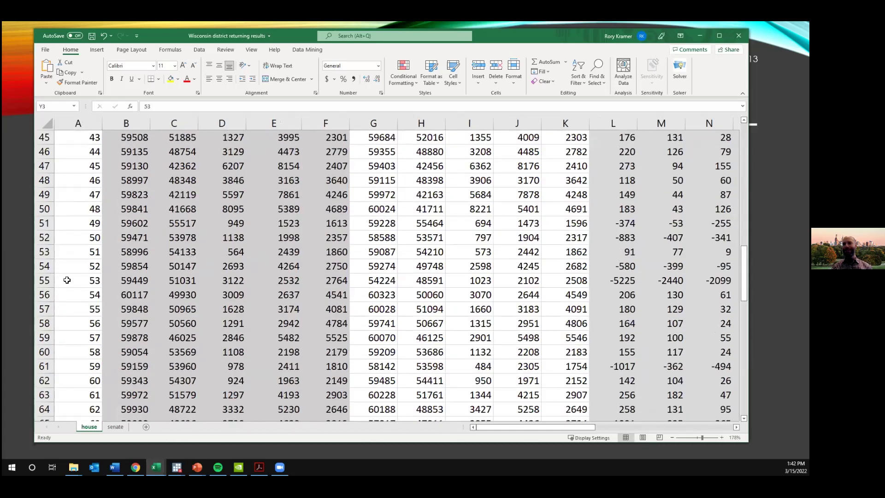
pyautogui.click(44, 281)
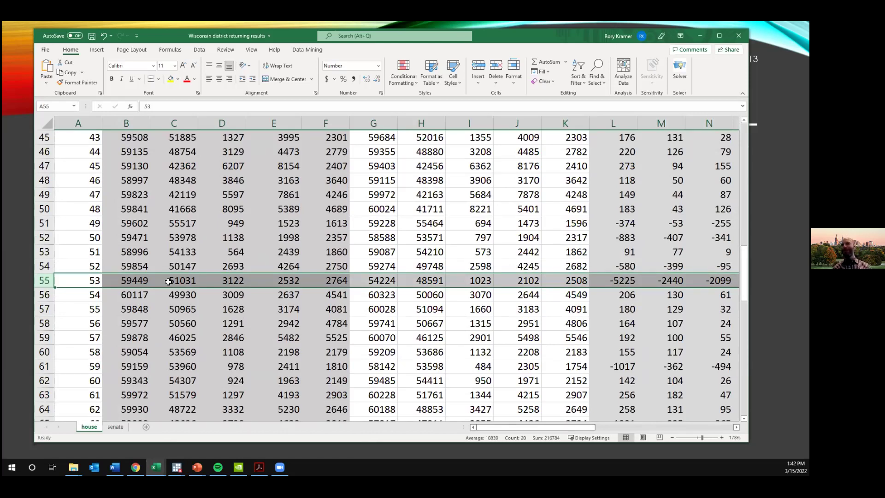
pyautogui.click(386, 283)
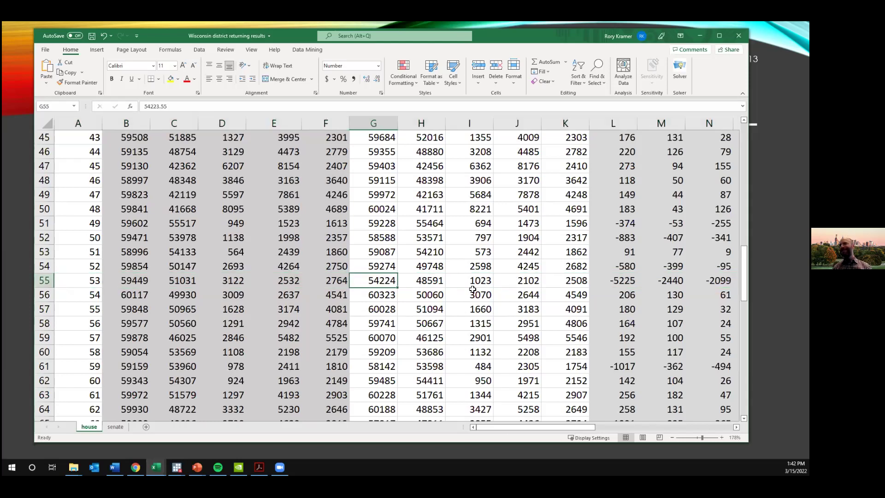
pyautogui.click(595, 283)
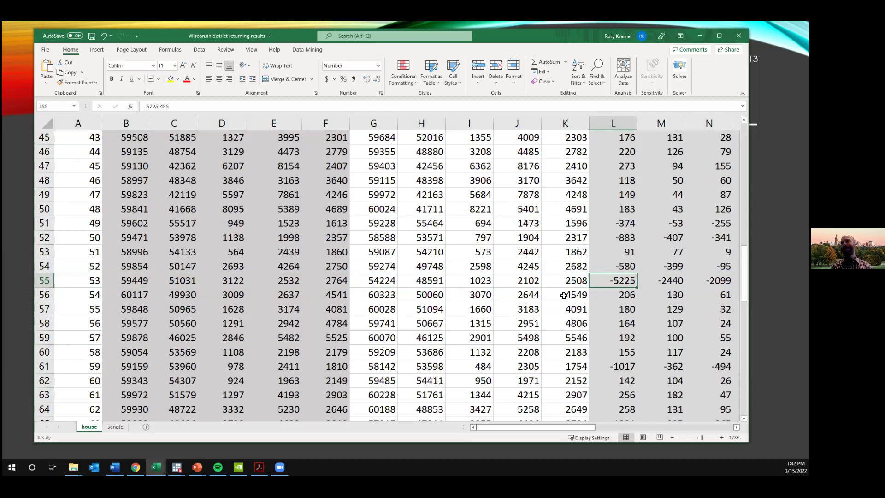
pyautogui.click(378, 280)
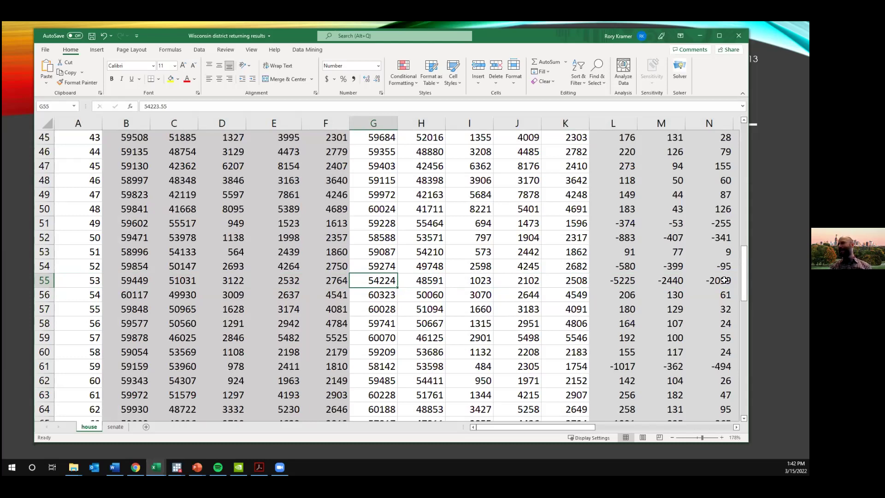
# Inspect district 63's population change of -1991 and its adjusted total of 57817
pyautogui.moveTo(745, 276)
pyautogui.mouseDown()
pyautogui.moveTo(744, 390)
pyautogui.moveTo(744, 288)
pyautogui.mouseUp()
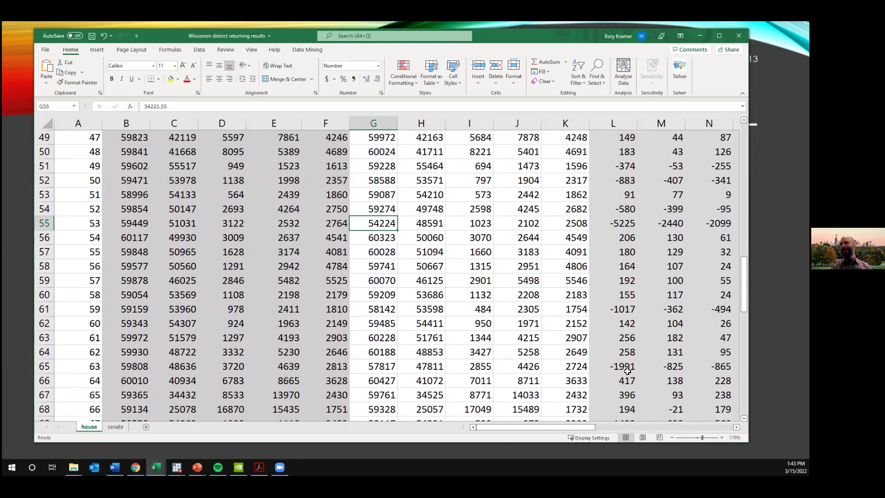
pyautogui.click(613, 366)
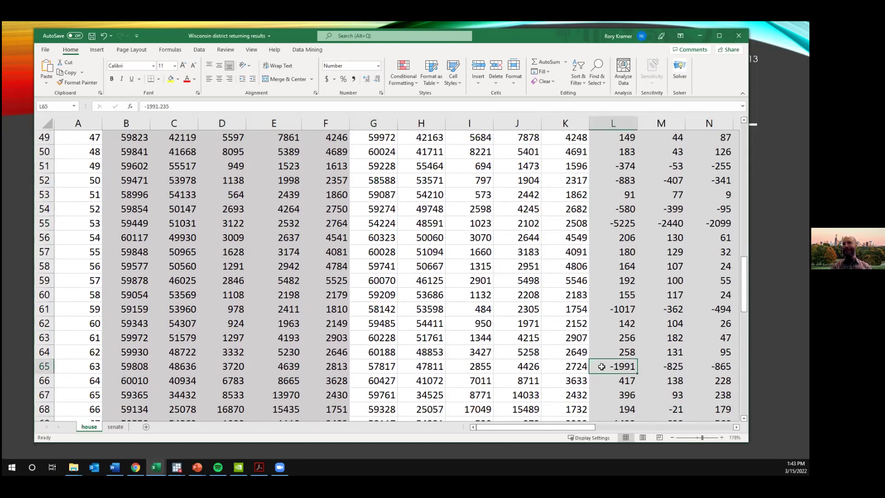
pyautogui.click(371, 369)
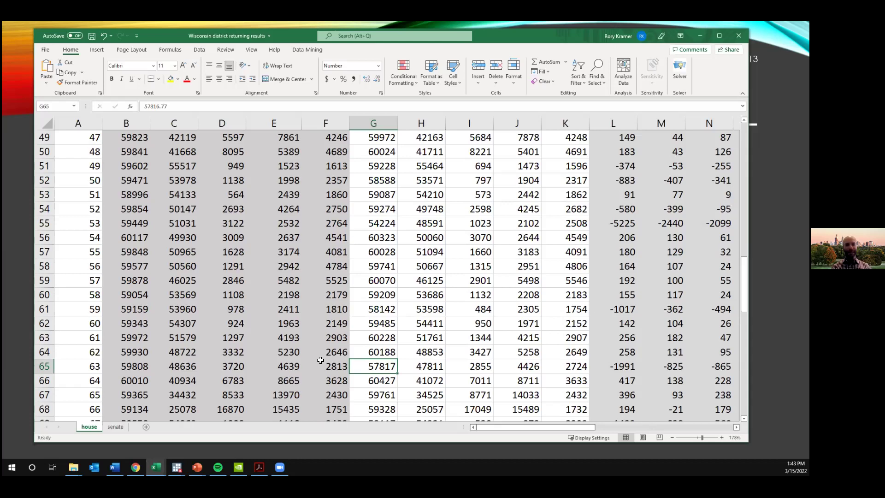
pyautogui.click(113, 427)
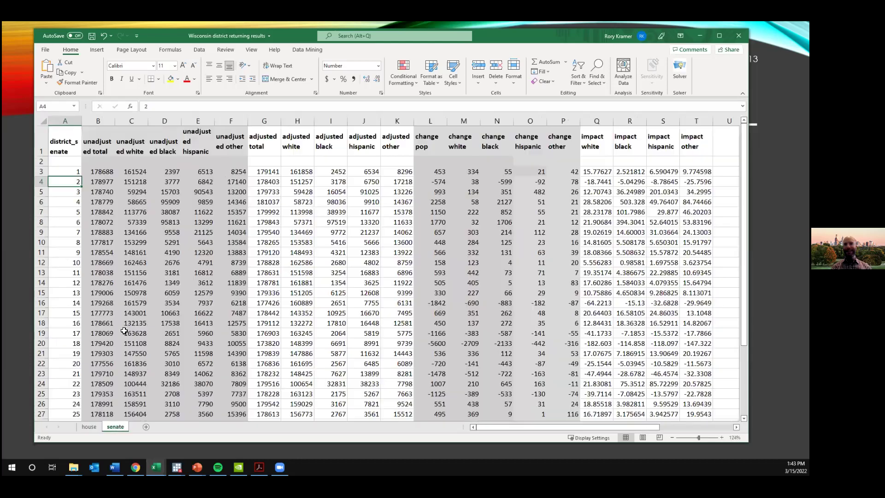
pyautogui.scroll(-3, 124, 331)
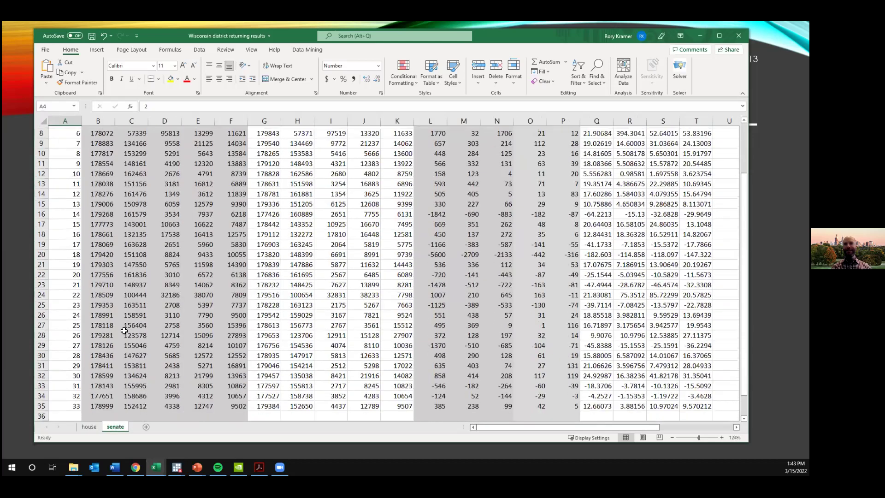
pyautogui.scroll(3, 124, 331)
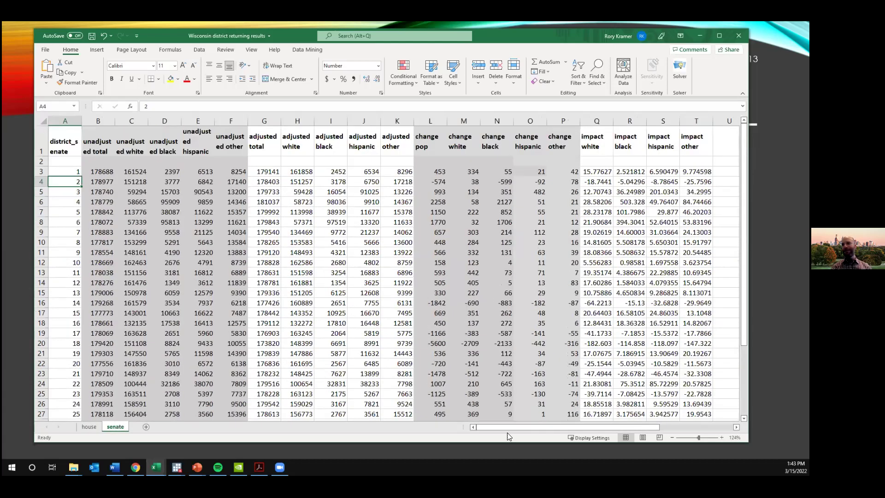
pyautogui.click(502, 428)
pyautogui.moveTo(504, 428); pyautogui.dragTo(543, 428)
pyautogui.click(651, 205)
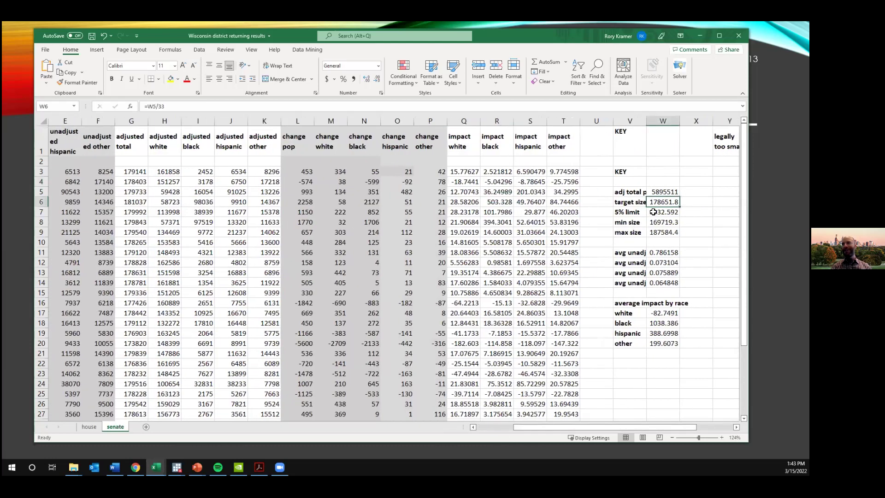
pyautogui.click(654, 214)
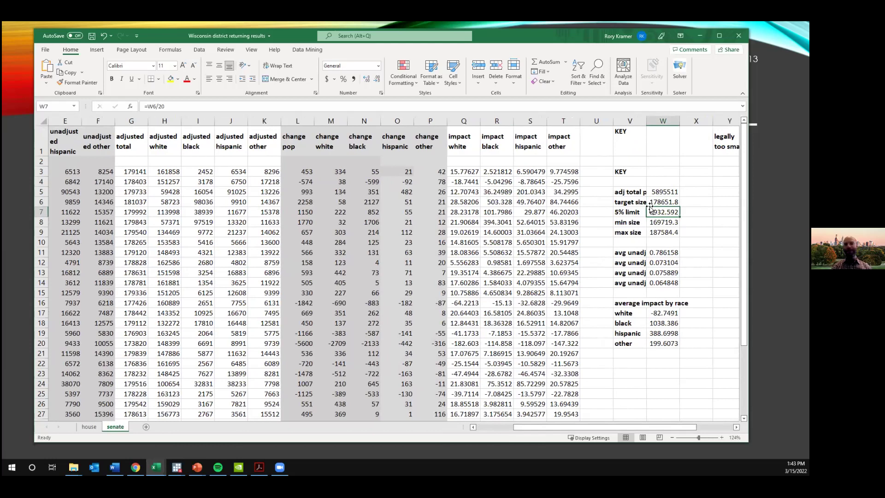
pyautogui.press('Right')
pyautogui.press('Right')
pyautogui.press('Right')
pyautogui.press('Right')
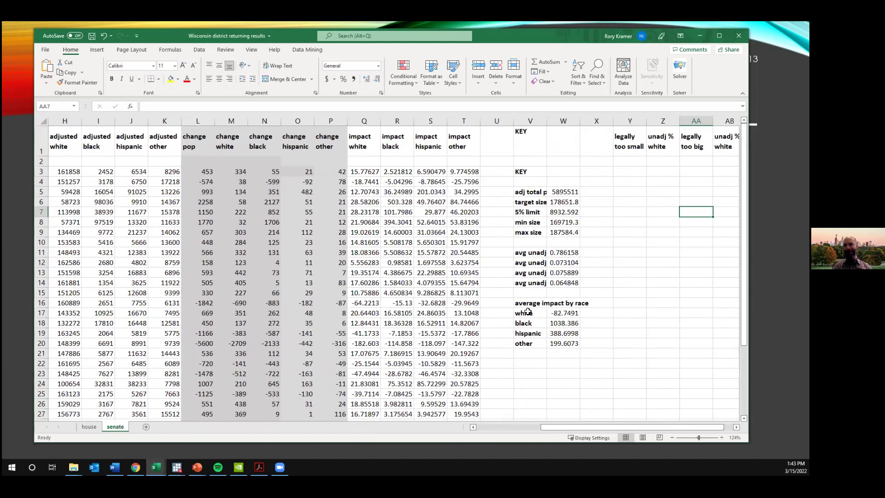
pyautogui.moveTo(528, 313); pyautogui.dragTo(556, 341)
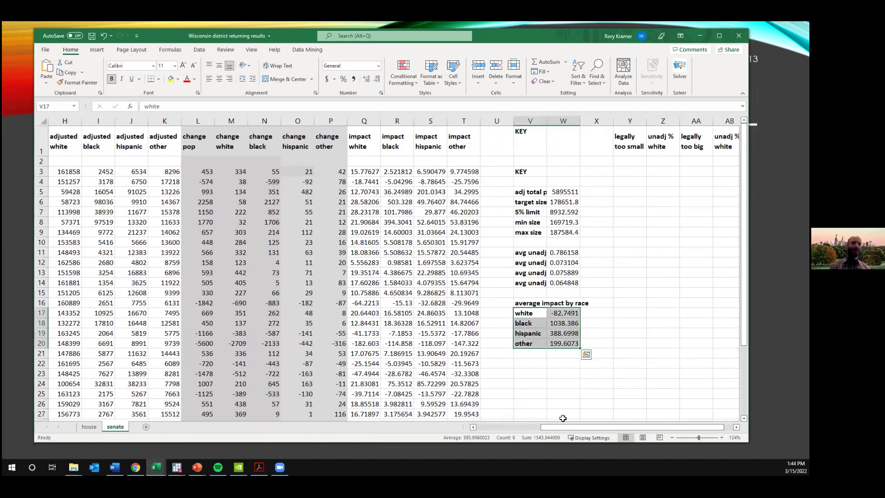